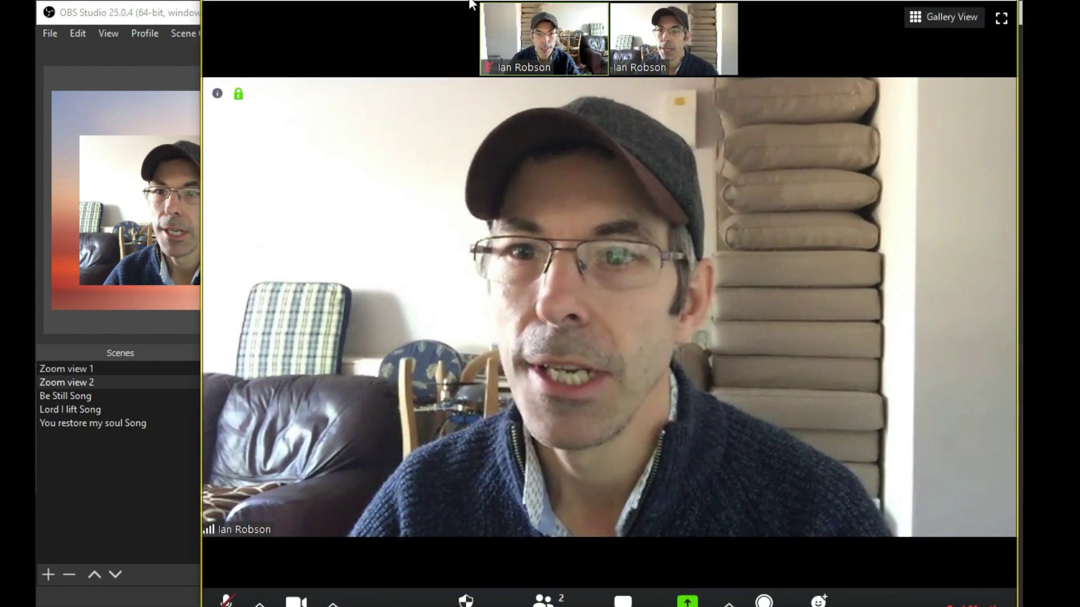
- Drag the Zoom meeting window to the right to uncover OBS Studio
{"action": "left_click_drag", "start_coordinate": [471, 5], "coordinate": [713, 2]}
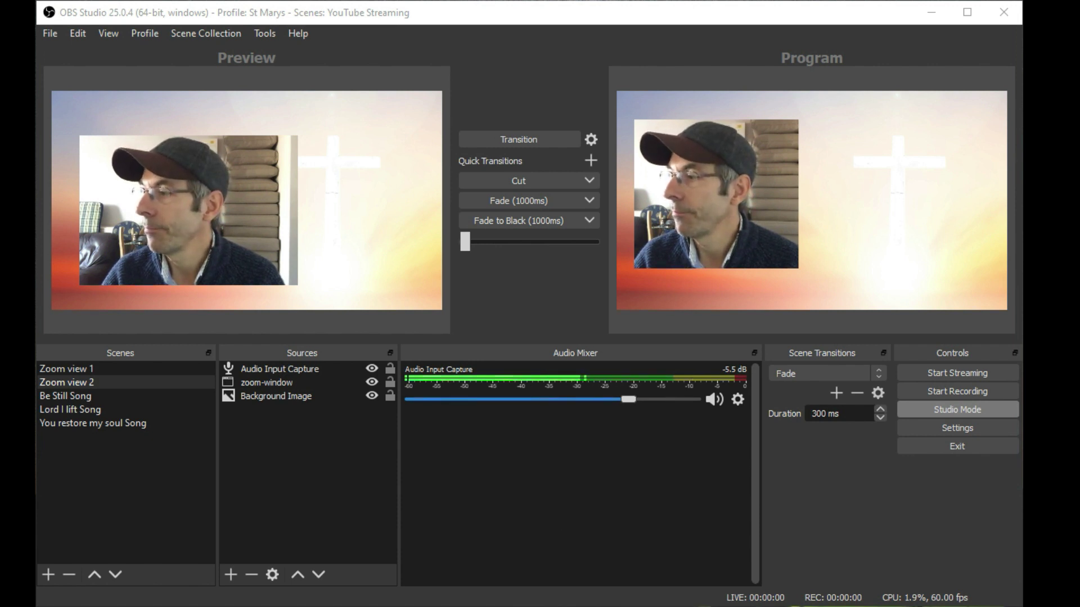
- Bring Zoom's main window forward, then minimize OBS Studio to reveal the desktop
{"action": "key", "text": "alt+Tab"}
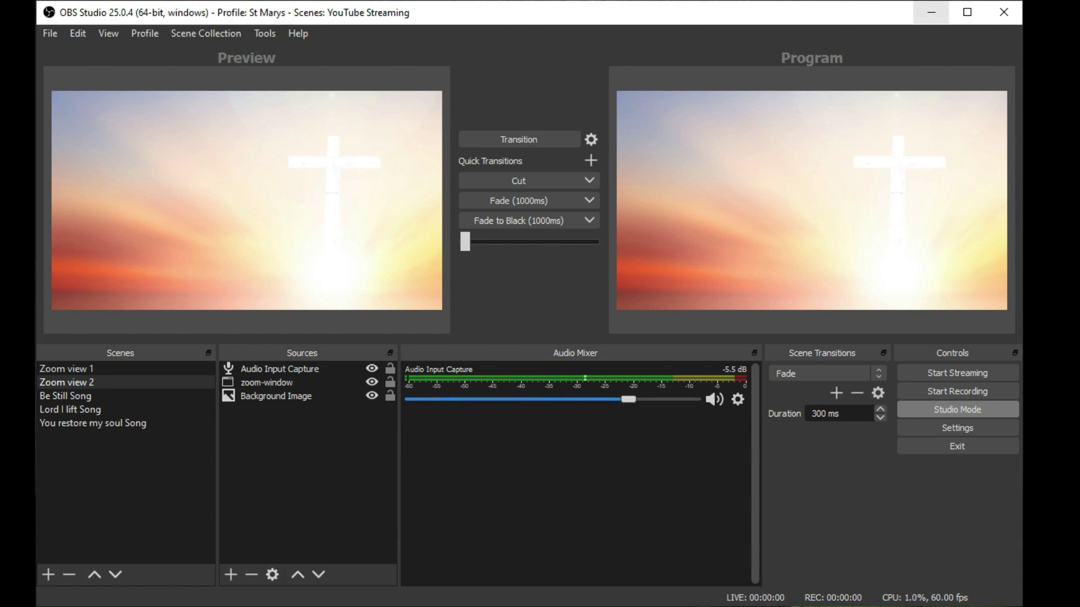
{"action": "left_click", "coordinate": [931, 12]}
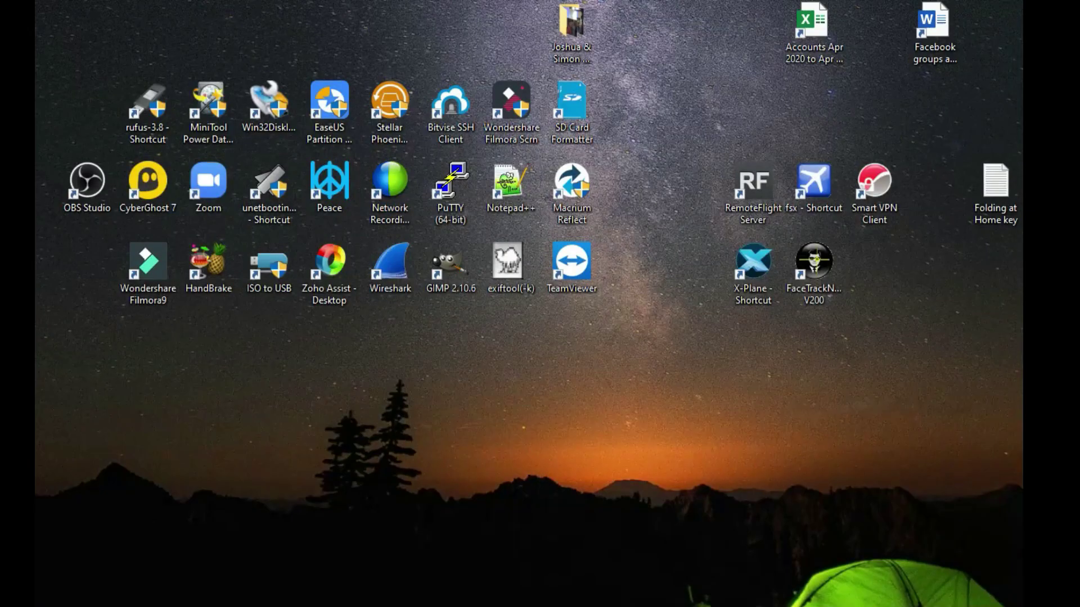
- Drop the VBCABLE_Driver_Pack43 (1) folder on the desktop and open it
{"action": "left_click_drag", "start_coordinate": [366, 276], "coordinate": [510, 360]}
{"action": "key", "text": "Return"}
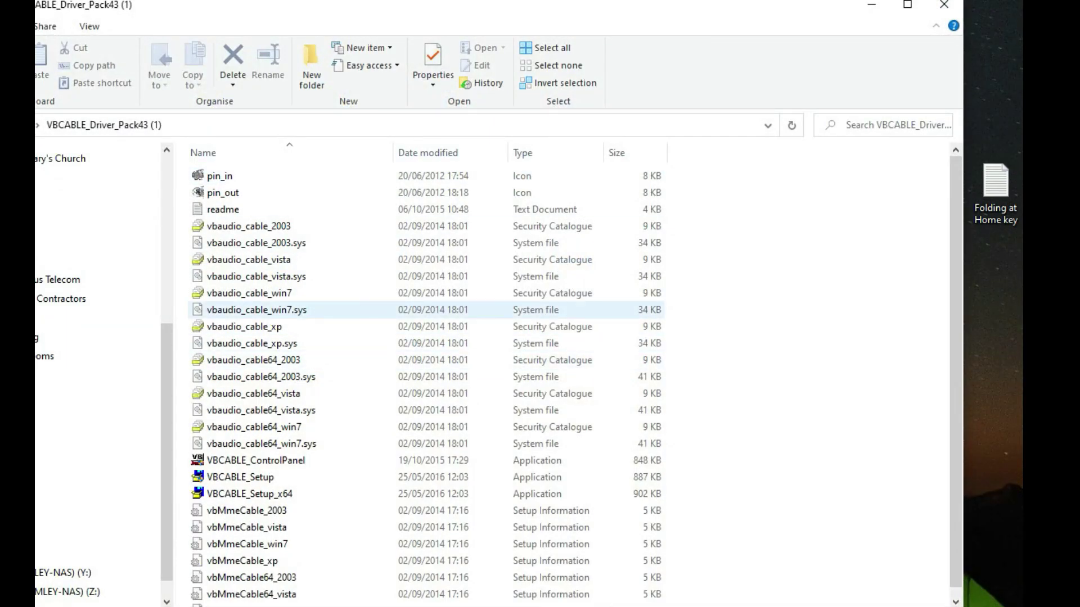
{"action": "scroll", "coordinate": [281, 290], "scroll_direction": "down", "scroll_amount": 1}
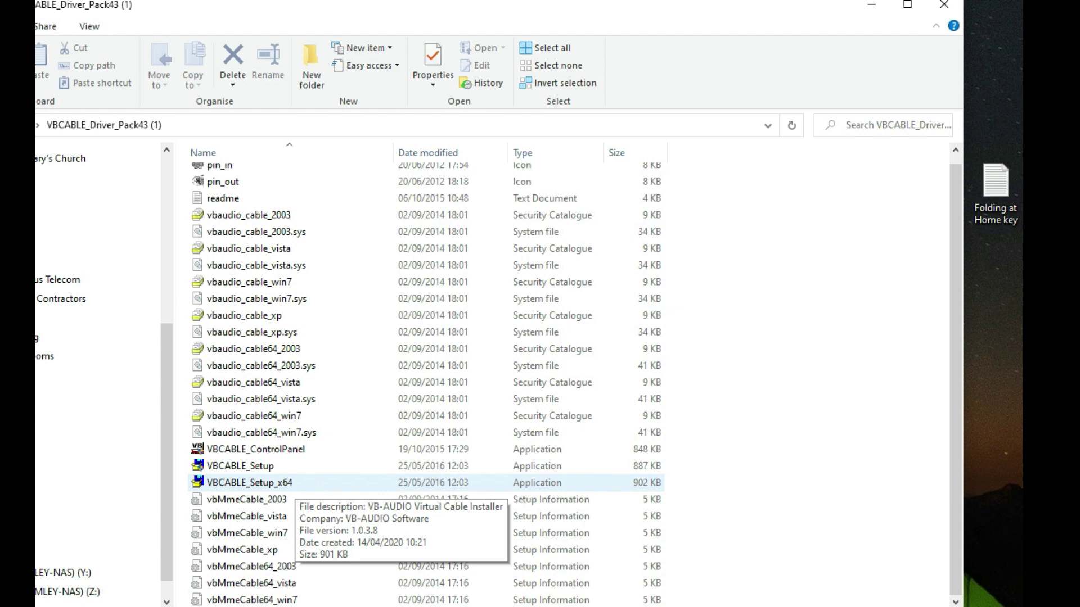
- Run VBCABLE_Setup_x64 as administrator and close the driver folder window
{"action": "right_click", "coordinate": [280, 483]}
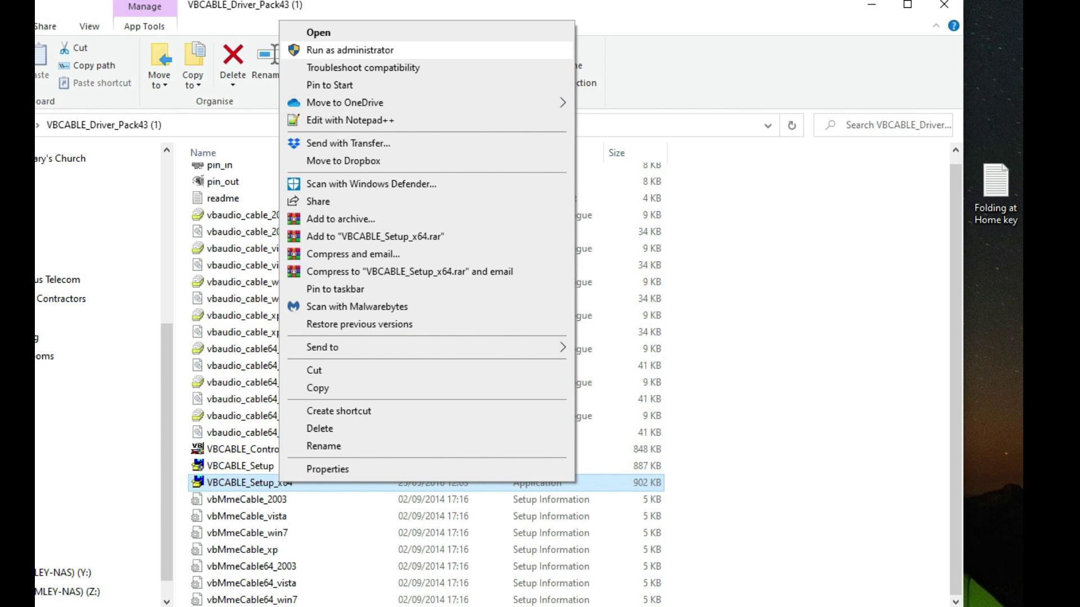
{"action": "scroll", "coordinate": [96, 371], "scroll_direction": "up", "scroll_amount": 5}
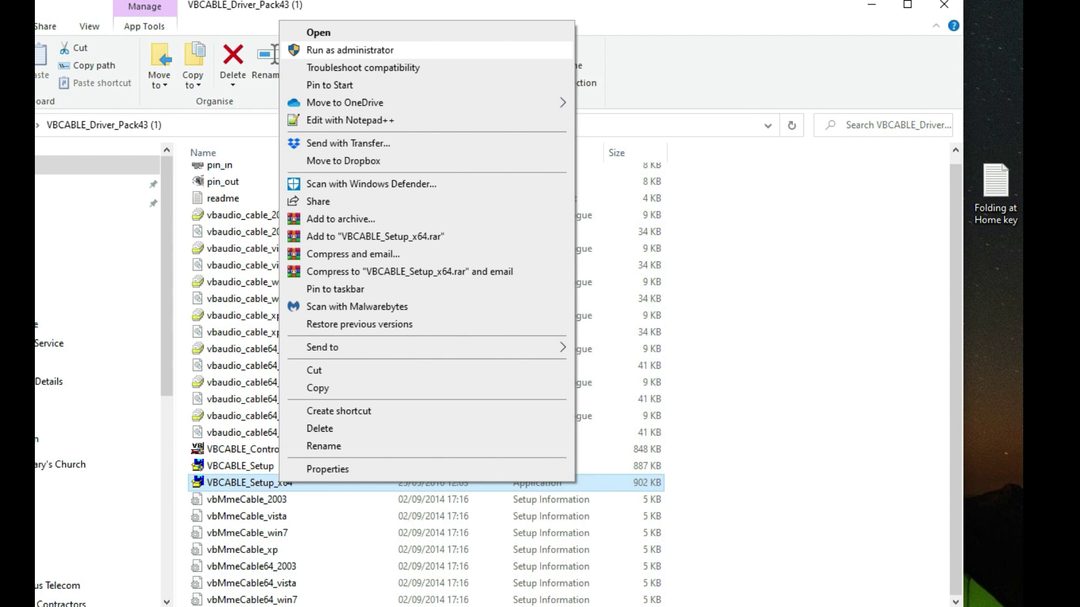
{"action": "left_click", "coordinate": [349, 50]}
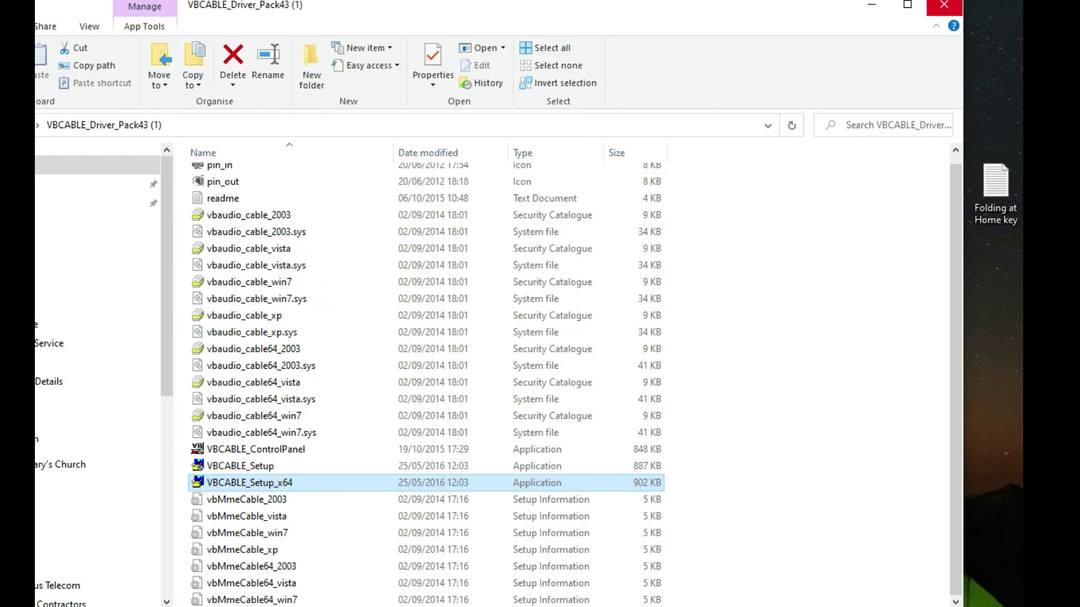
{"action": "left_click", "coordinate": [944, 5]}
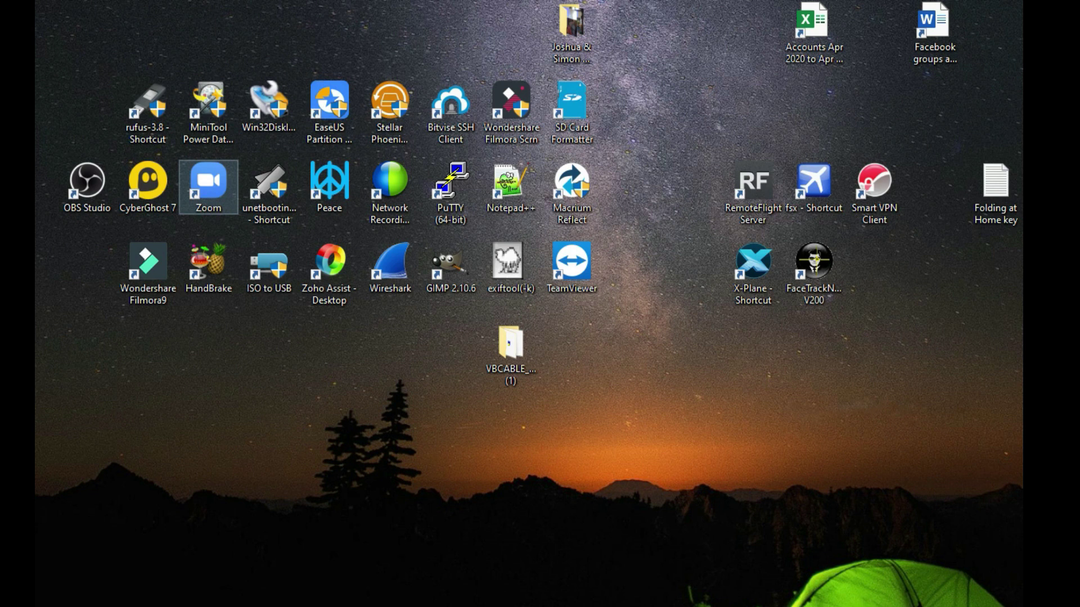
{"action": "double_click", "coordinate": [209, 186]}
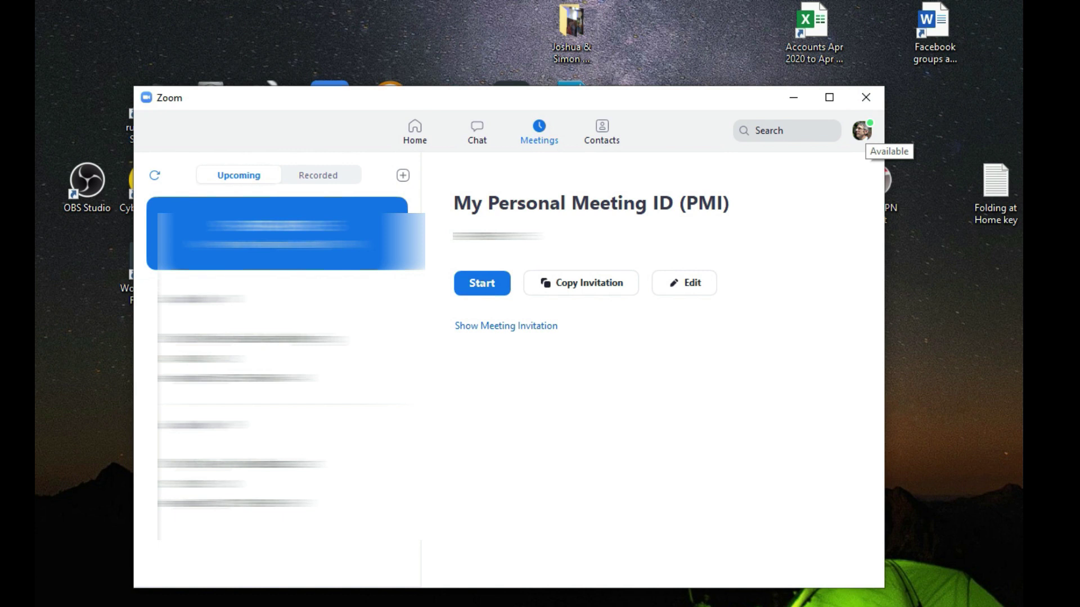
{"action": "left_click", "coordinate": [862, 130]}
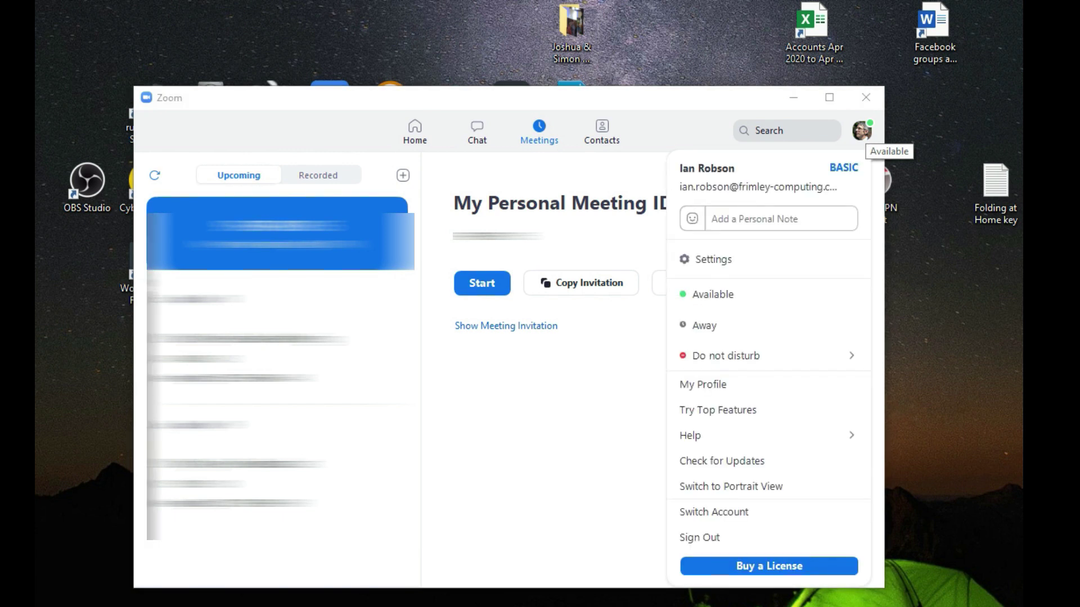
{"action": "left_click", "coordinate": [713, 259]}
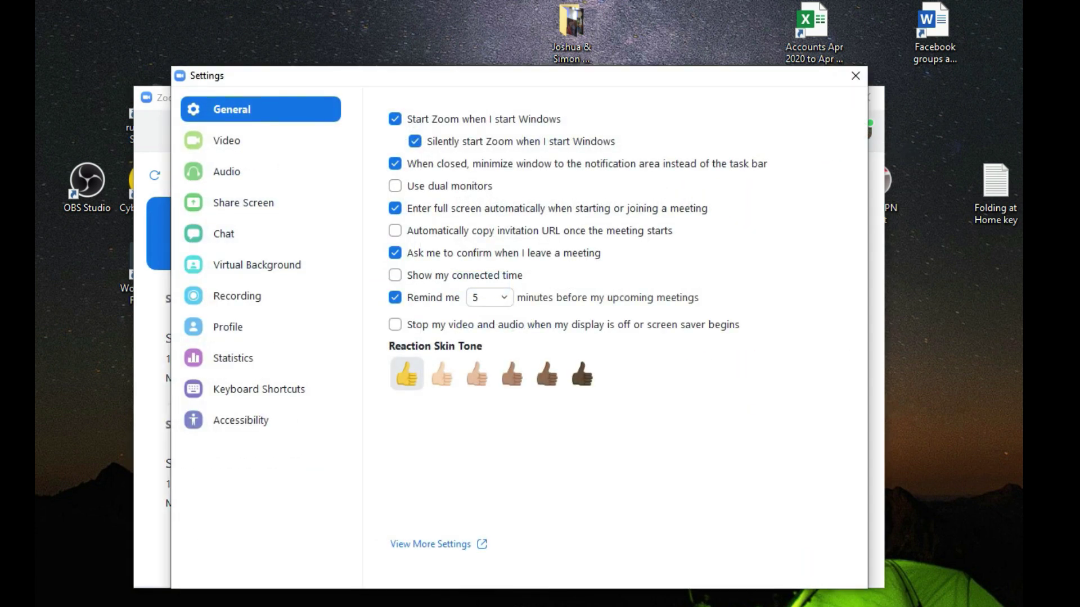
{"action": "left_click", "coordinate": [227, 172]}
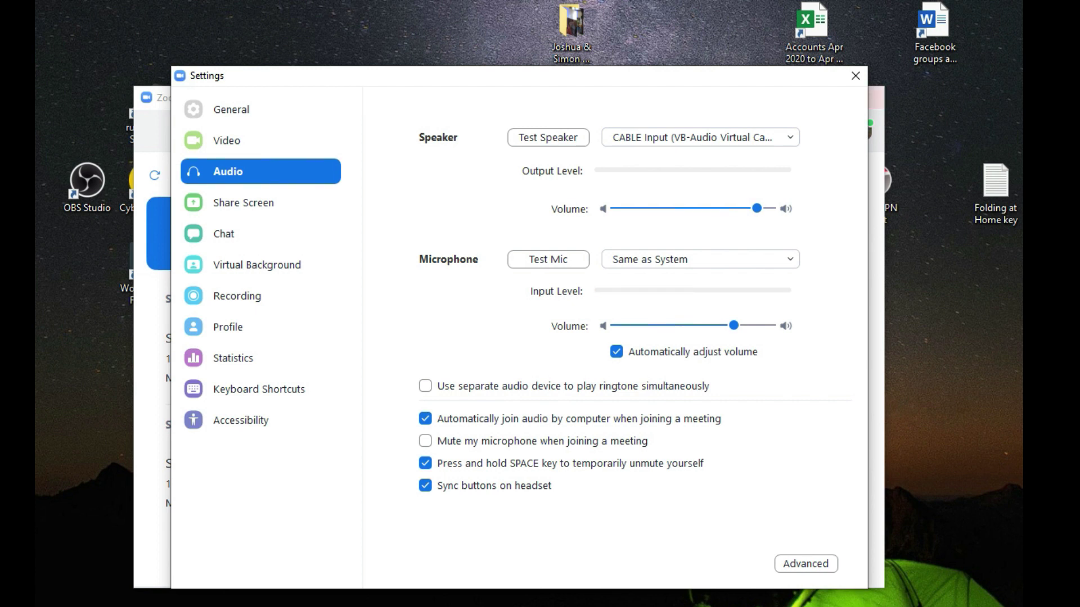
{"action": "left_click", "coordinate": [856, 75]}
- Close Zoom's main window, return to the running OBS Studio, and select the Zoom view 1 scene
{"action": "left_click", "coordinate": [866, 97]}
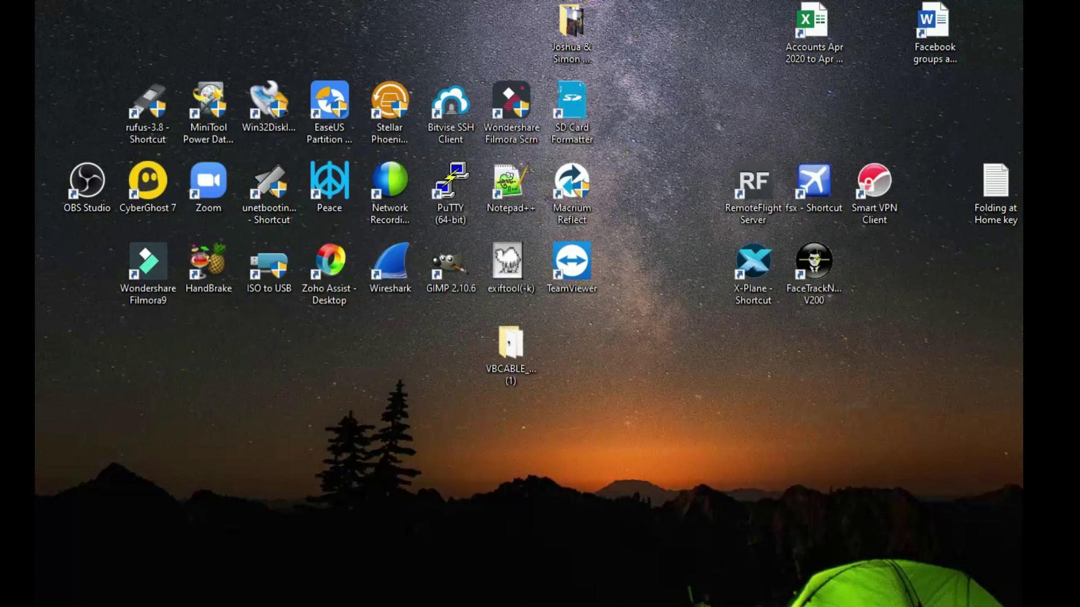
{"action": "double_click", "coordinate": [88, 182]}
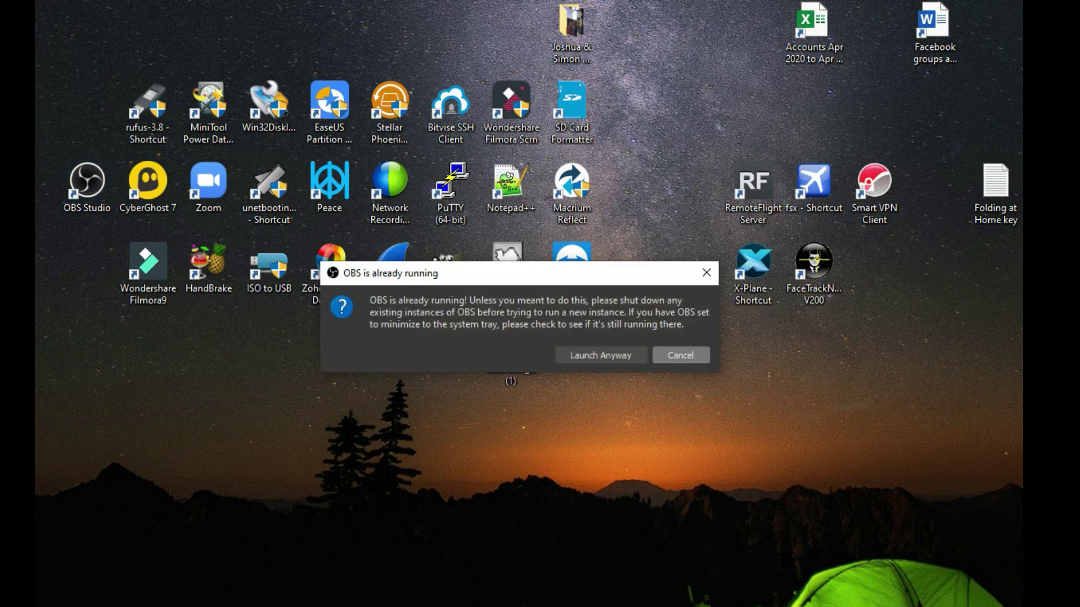
{"action": "left_click", "coordinate": [681, 355]}
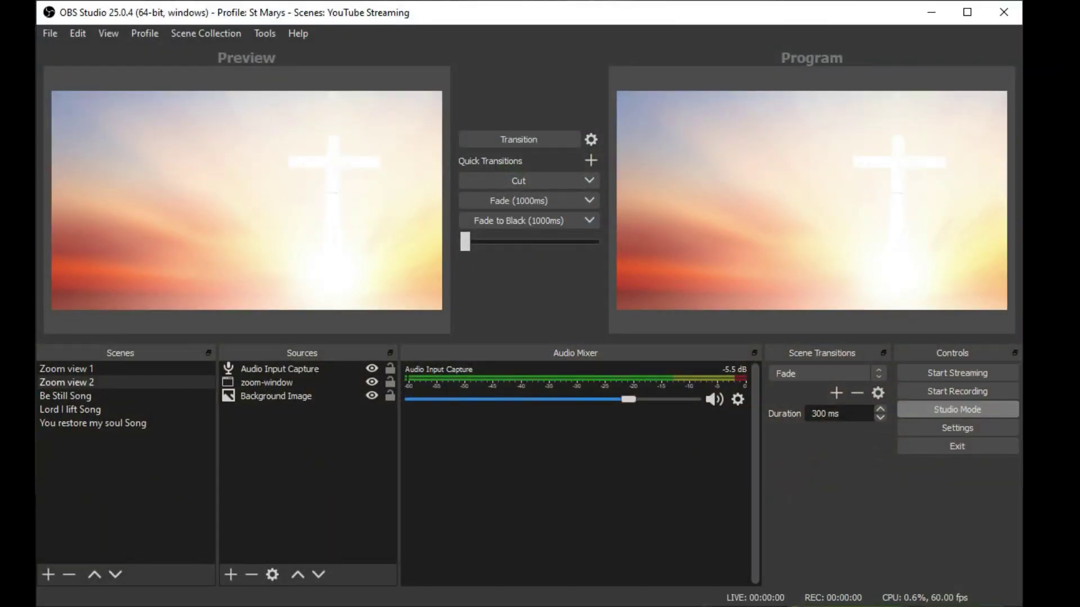
{"action": "left_click", "coordinate": [66, 368]}
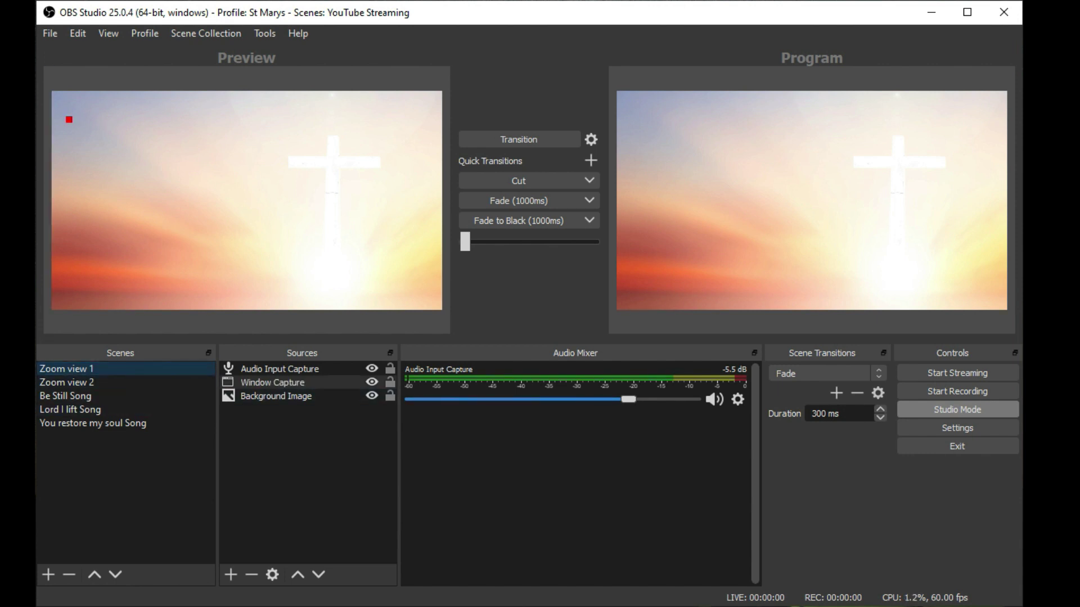
- In the Window Capture source's properties, choose Windows Graphics Capture as capture method, then close the dialog
{"action": "right_click", "coordinate": [294, 383]}
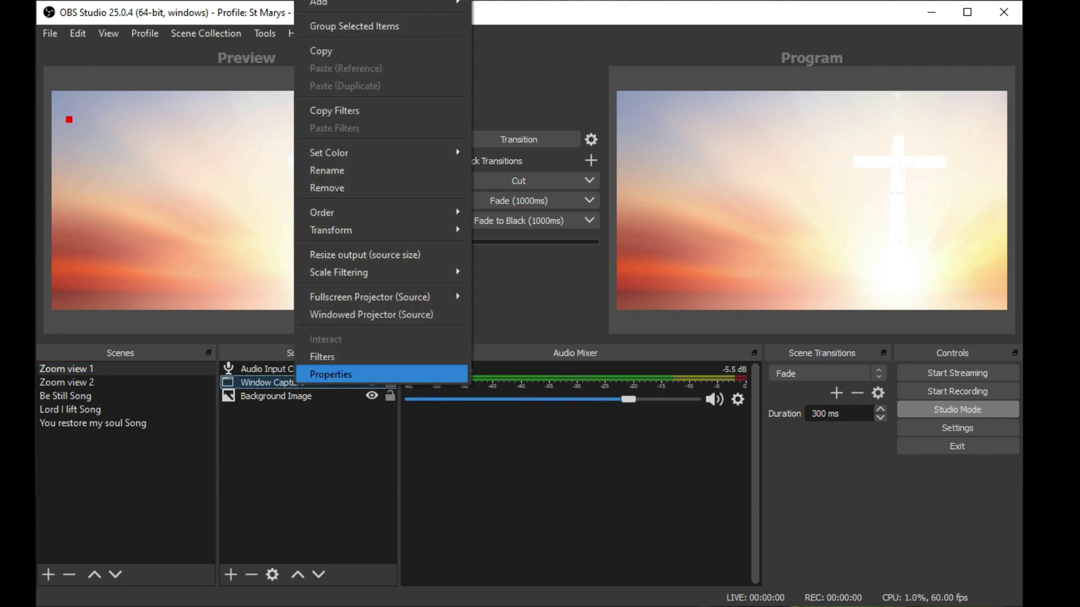
{"action": "key", "text": "Return"}
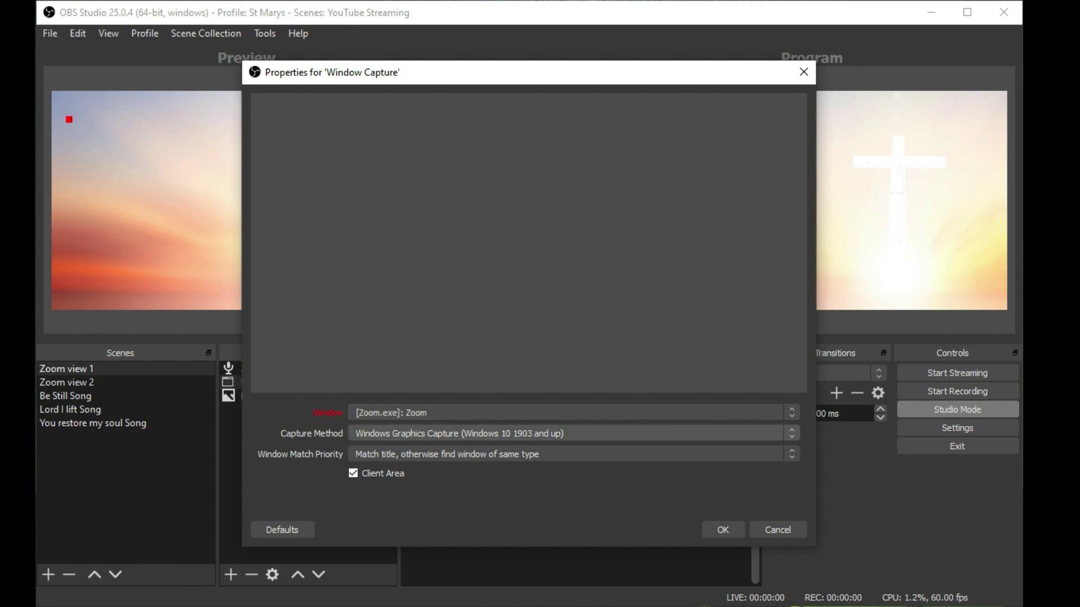
{"action": "left_click", "coordinate": [568, 433]}
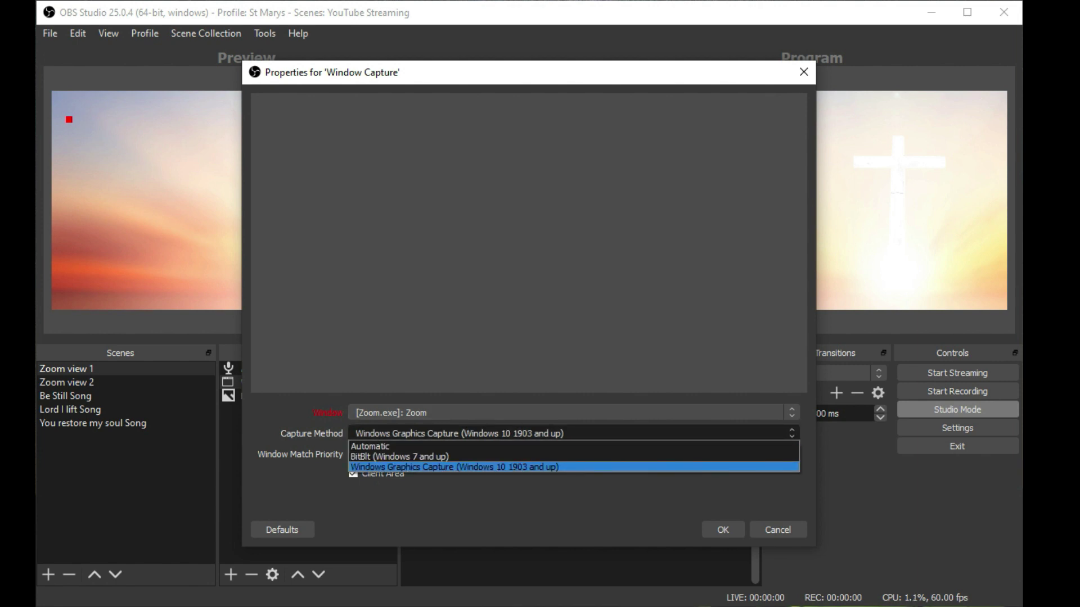
{"action": "left_click", "coordinate": [370, 446]}
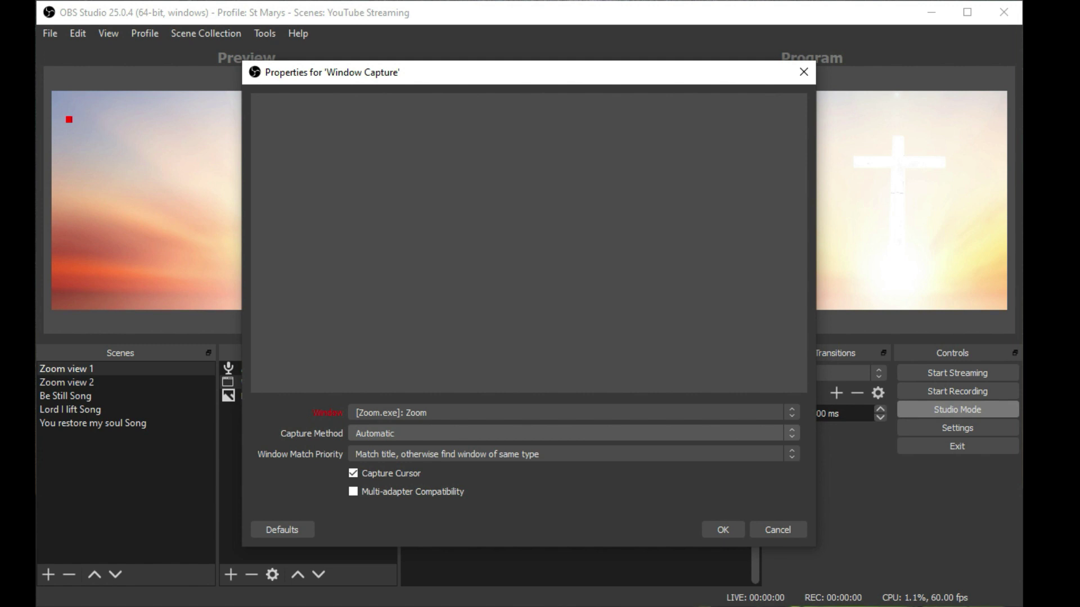
{"action": "left_click", "coordinate": [568, 433]}
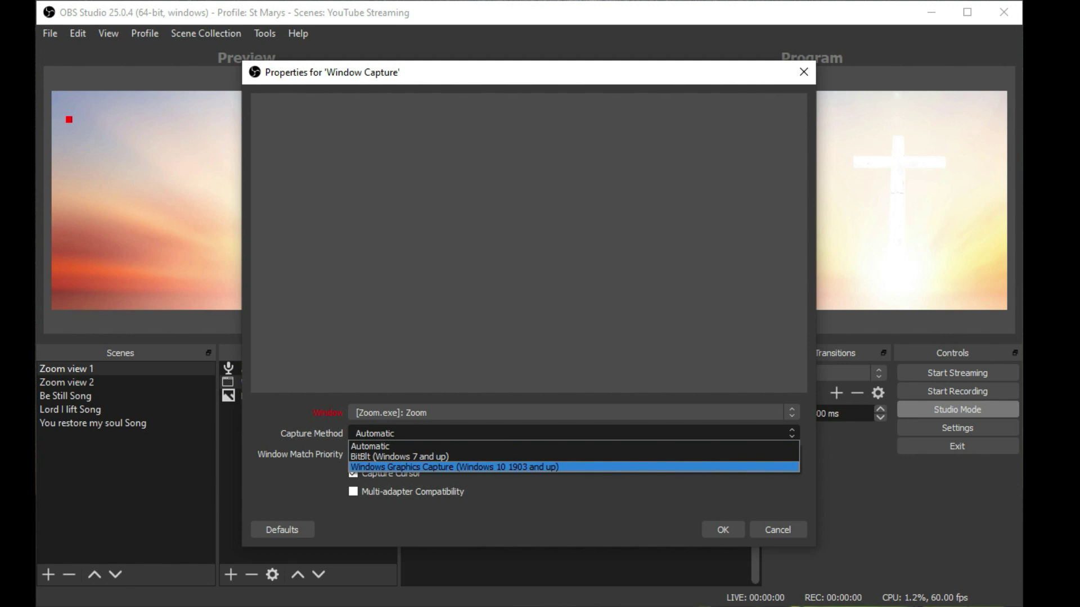
{"action": "key", "text": "Return"}
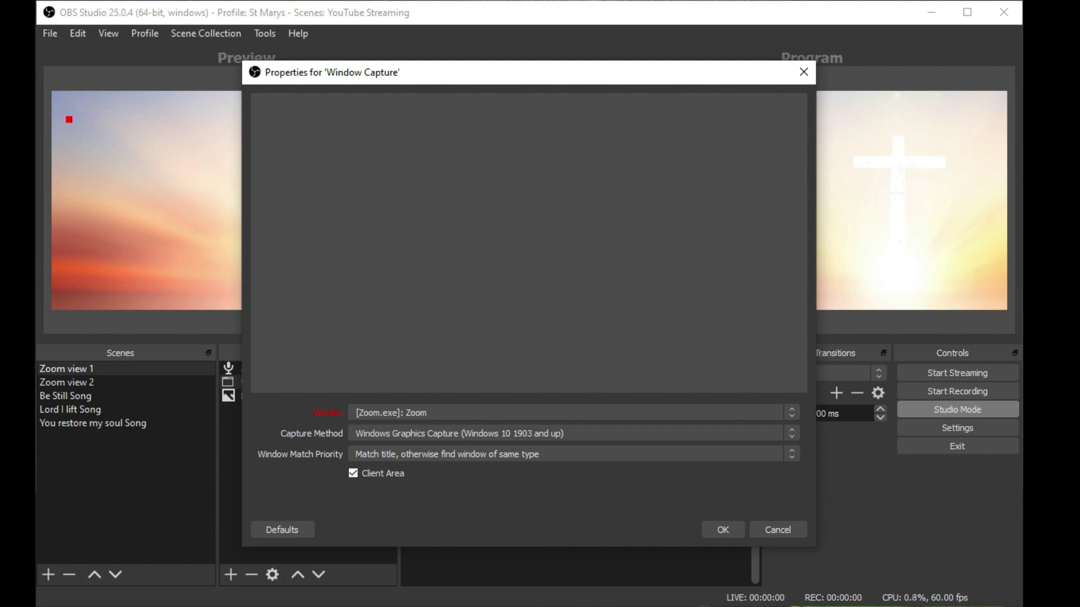
{"action": "left_click", "coordinate": [778, 530]}
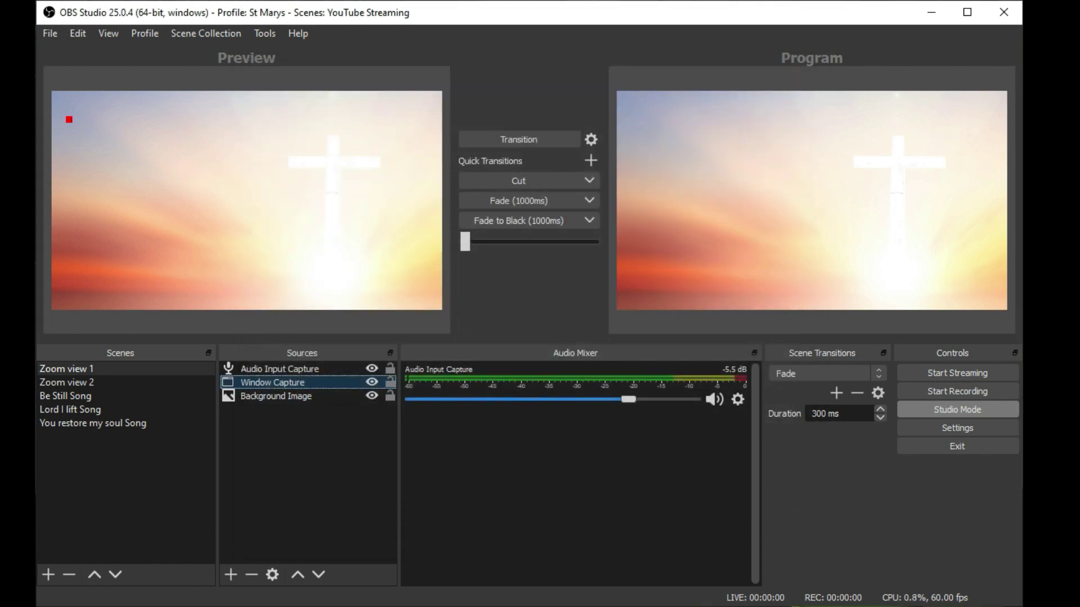
{"action": "left_click", "coordinate": [230, 574]}
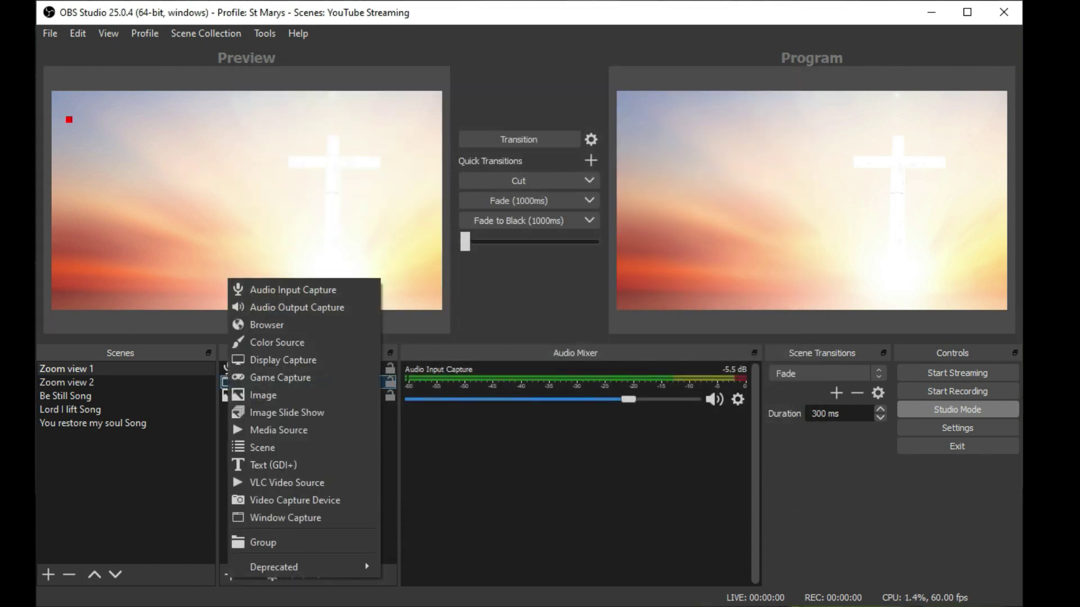
{"action": "key", "text": "Return"}
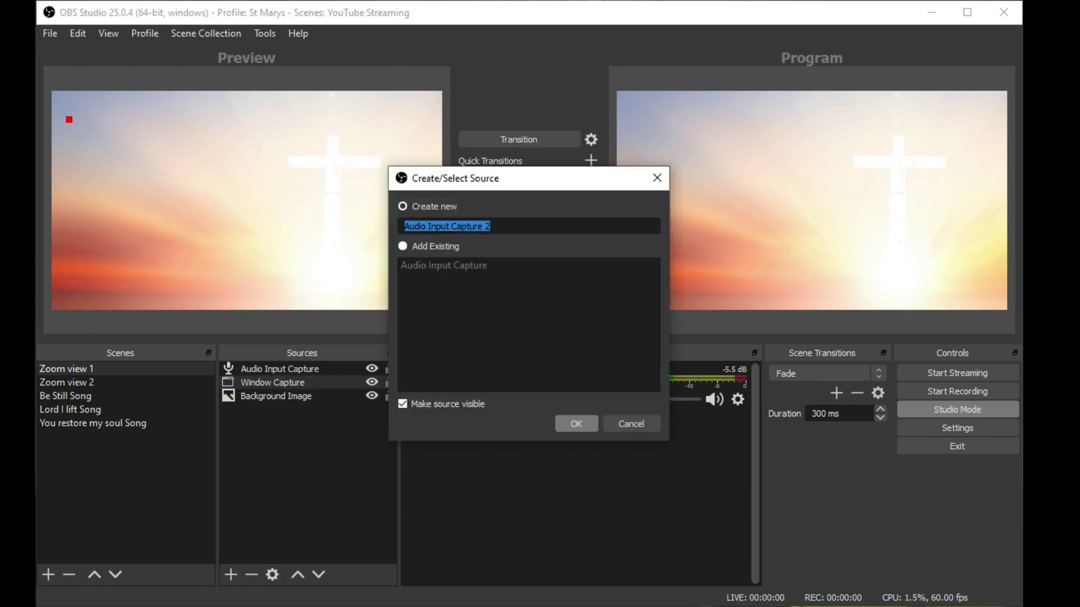
{"action": "left_click", "coordinate": [576, 423]}
{"action": "left_click", "coordinate": [543, 109]}
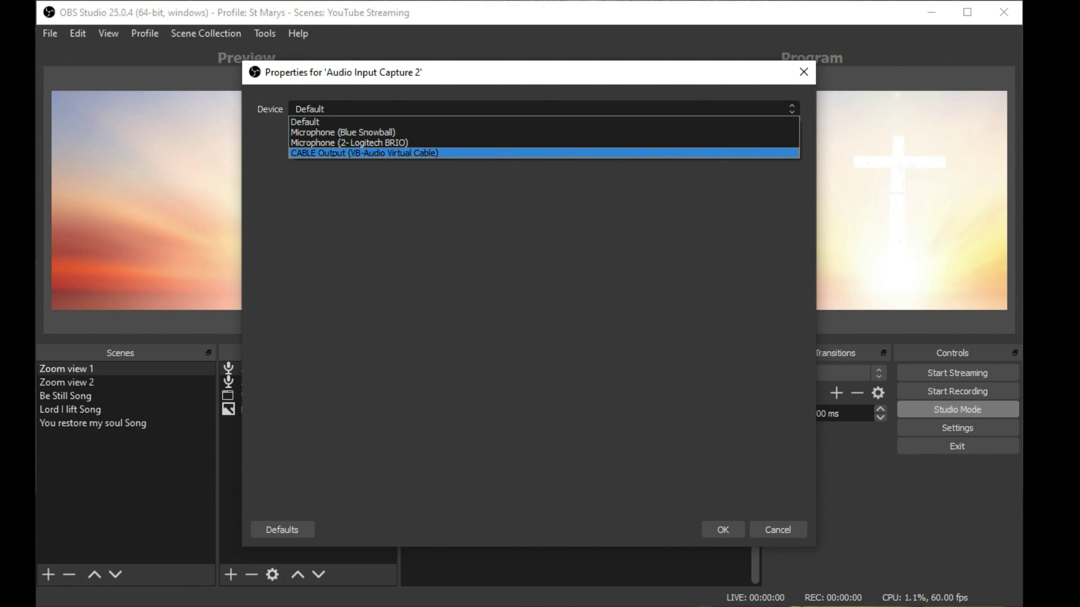
{"action": "key", "text": "Return"}
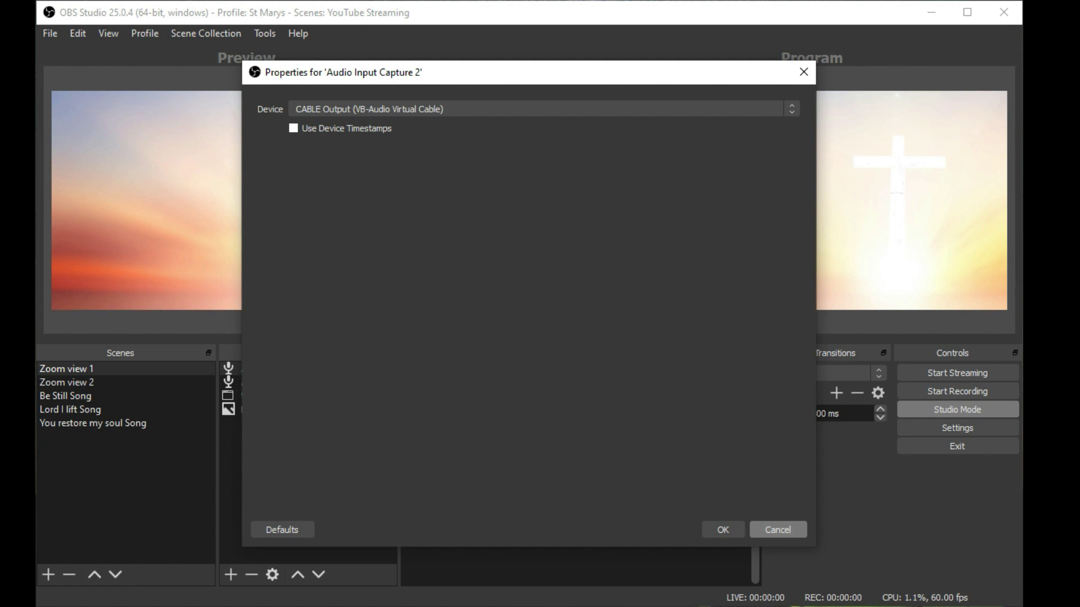
{"action": "left_click", "coordinate": [777, 529]}
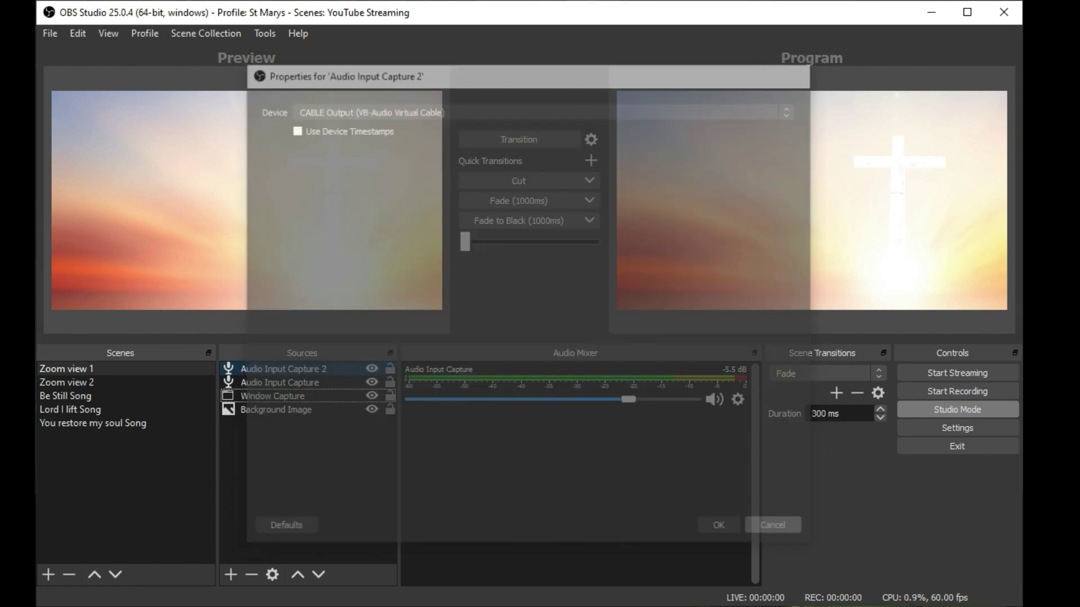
{"action": "right_click", "coordinate": [309, 369]}
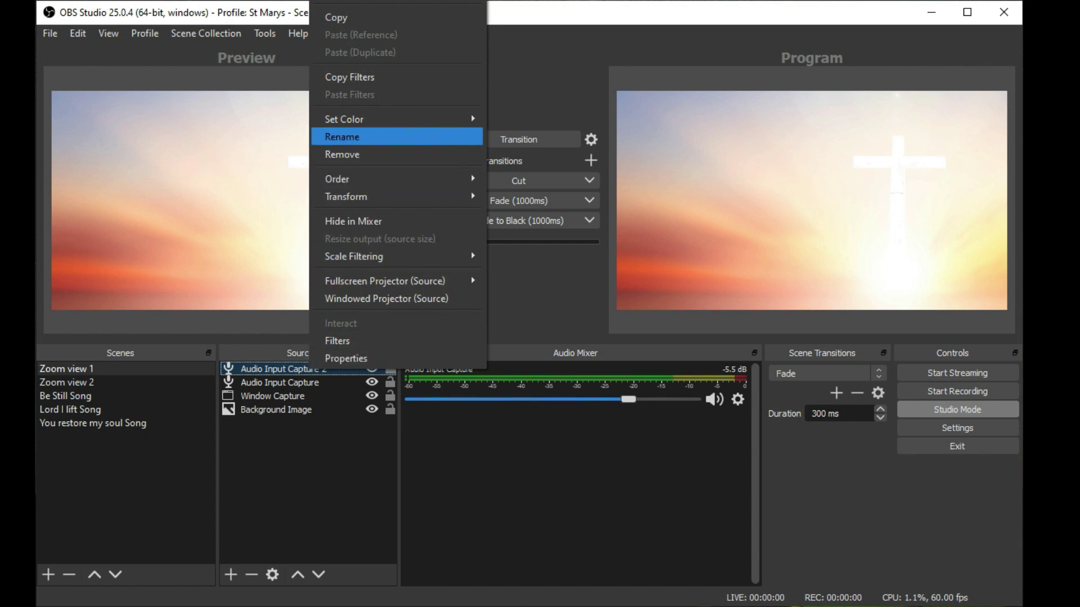
{"action": "left_click", "coordinate": [342, 137]}
{"action": "key", "text": "Return"}
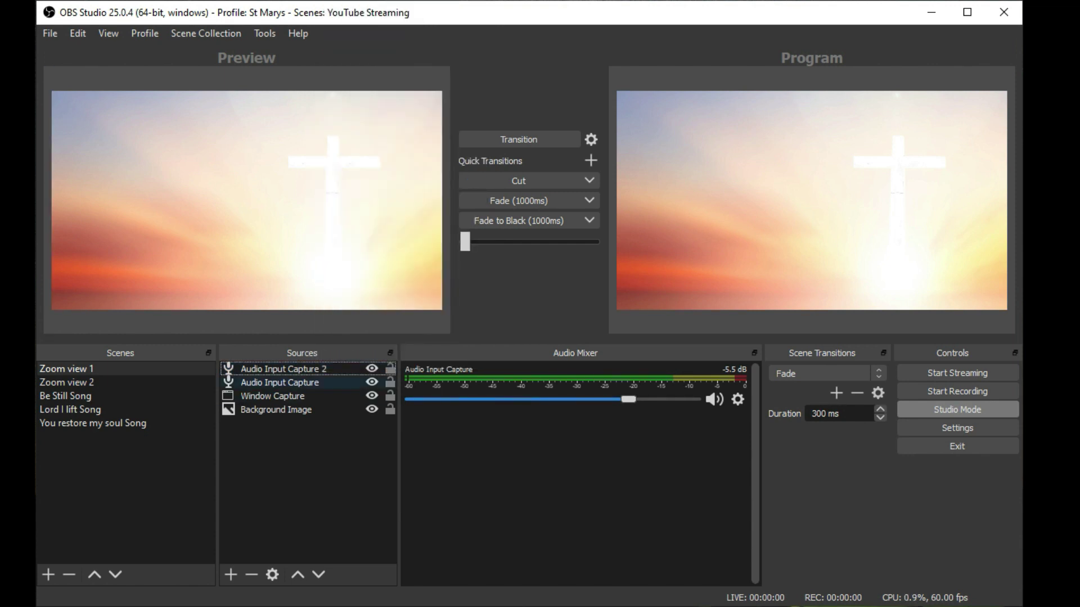
{"action": "right_click", "coordinate": [283, 368]}
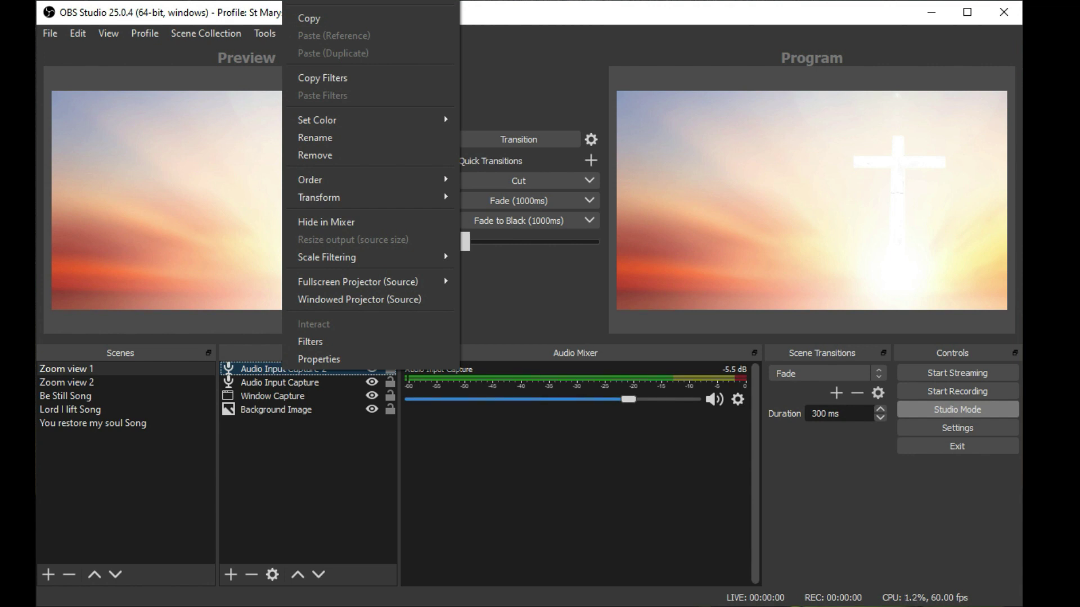
{"action": "left_click", "coordinate": [314, 155]}
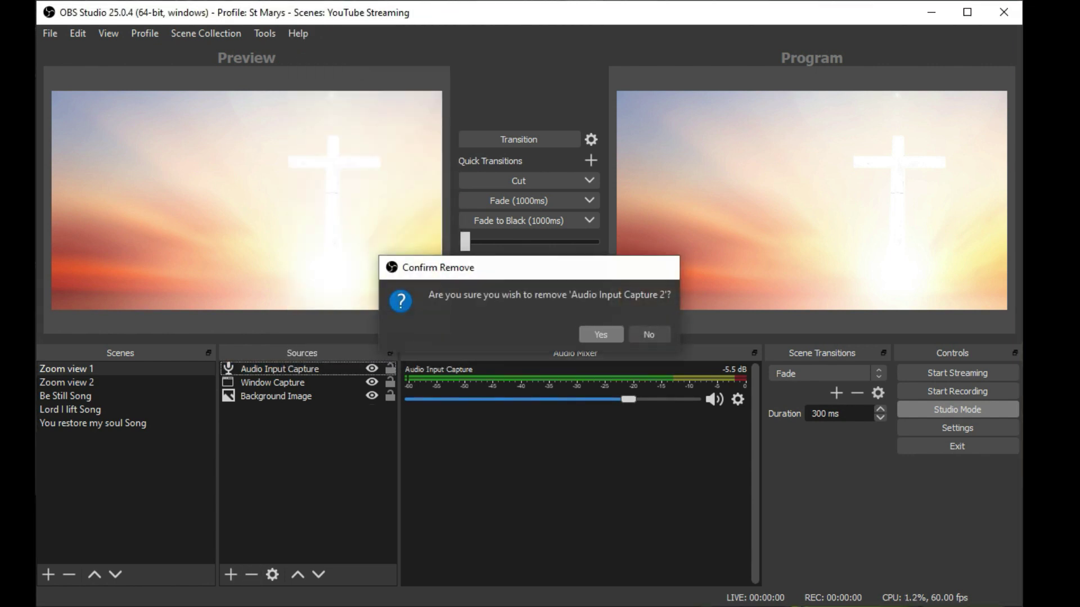
{"action": "key", "text": "Escape"}
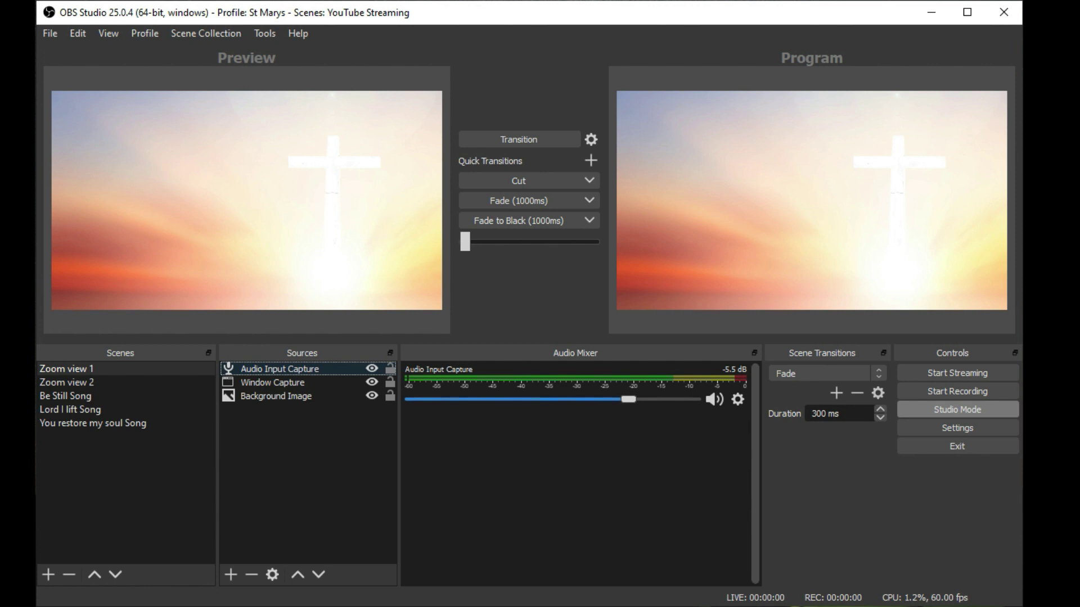
{"action": "right_click", "coordinate": [350, 367]}
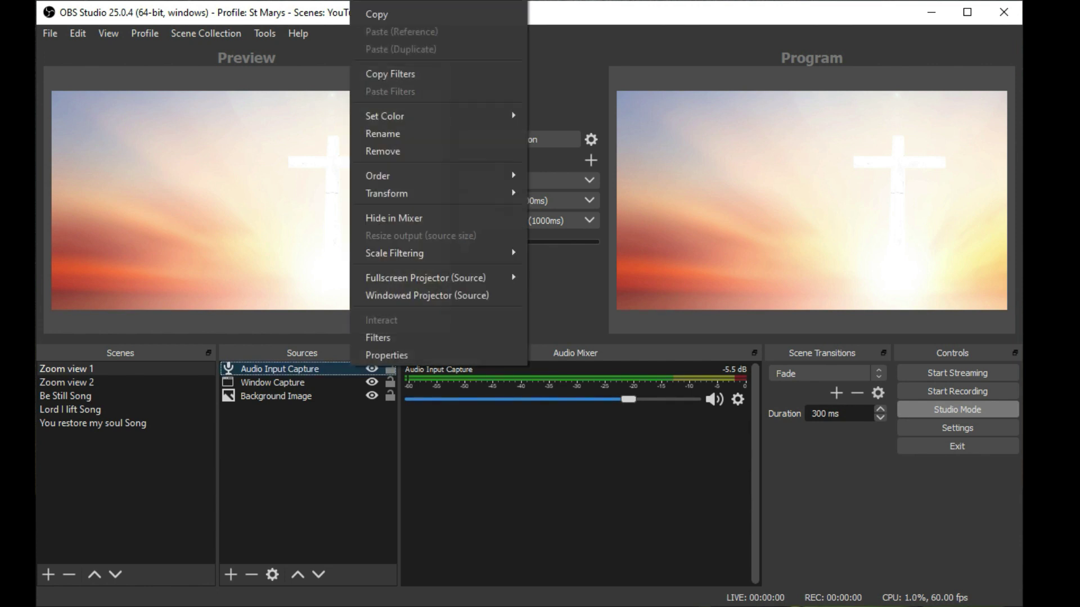
{"action": "left_click", "coordinate": [386, 355]}
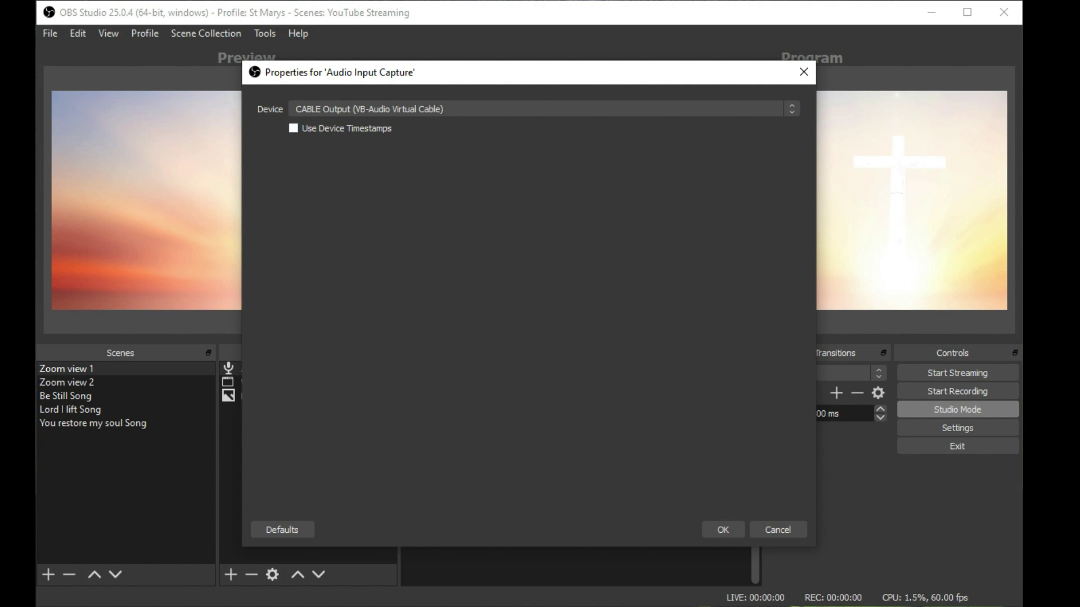
{"action": "left_click", "coordinate": [778, 530]}
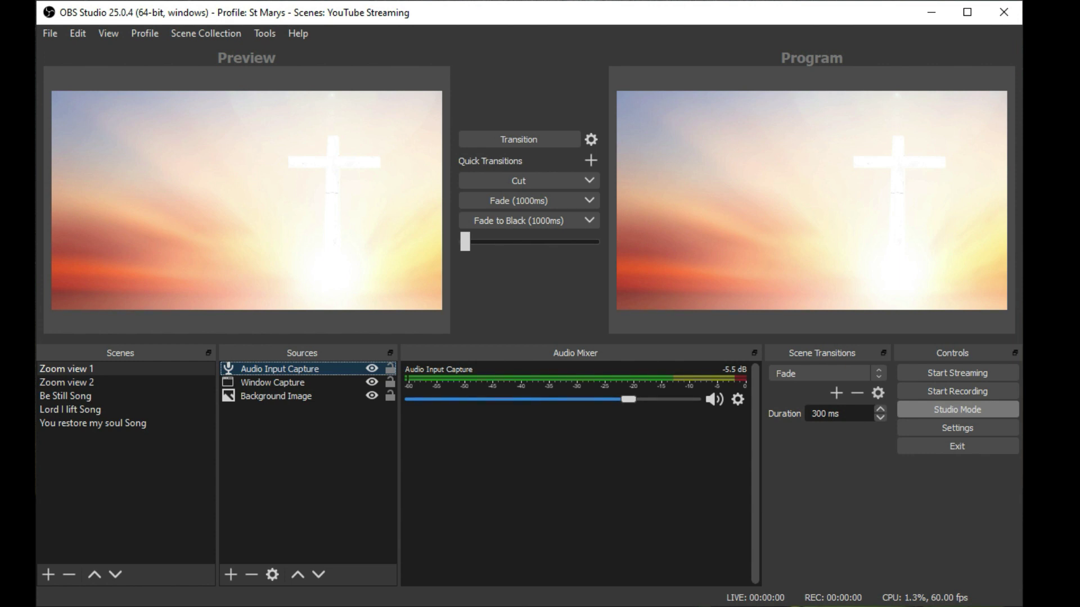
{"action": "left_click", "coordinate": [737, 399]}
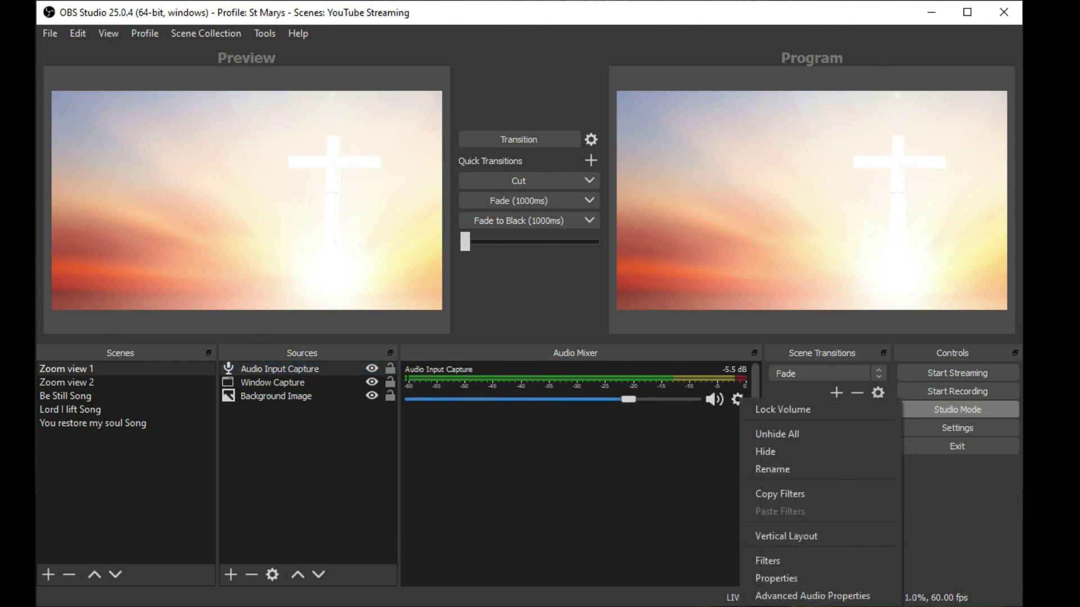
{"action": "left_click", "coordinate": [812, 596]}
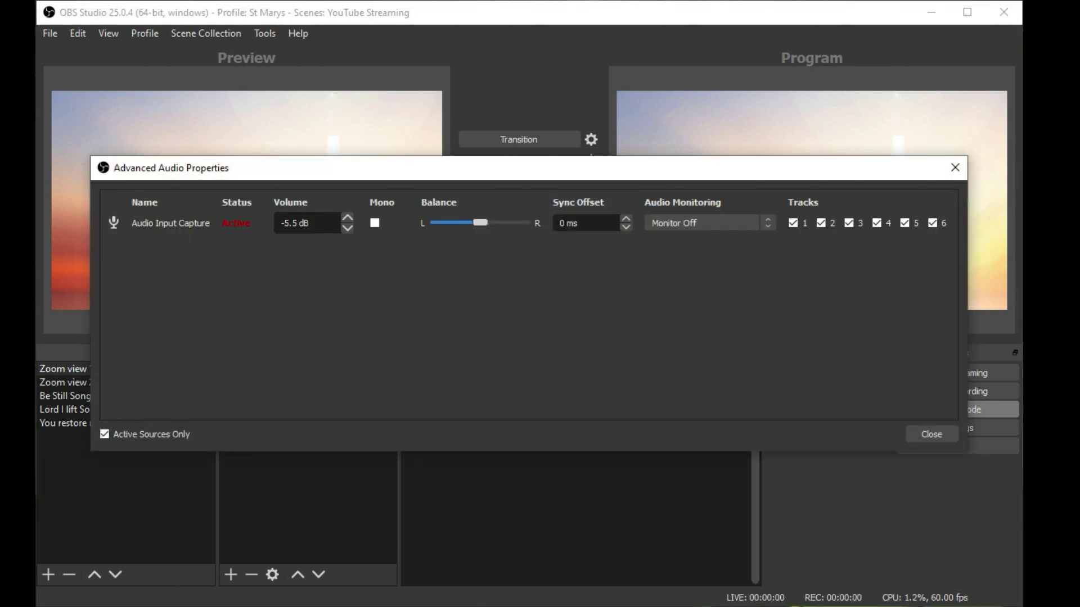
{"action": "left_click", "coordinate": [710, 223]}
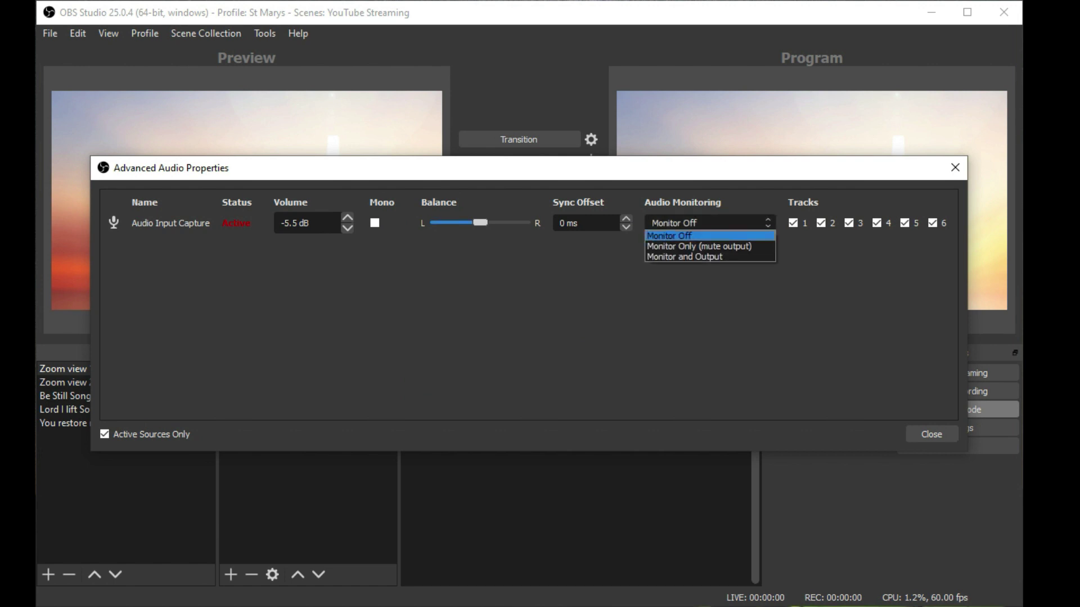
{"action": "key", "text": "Escape"}
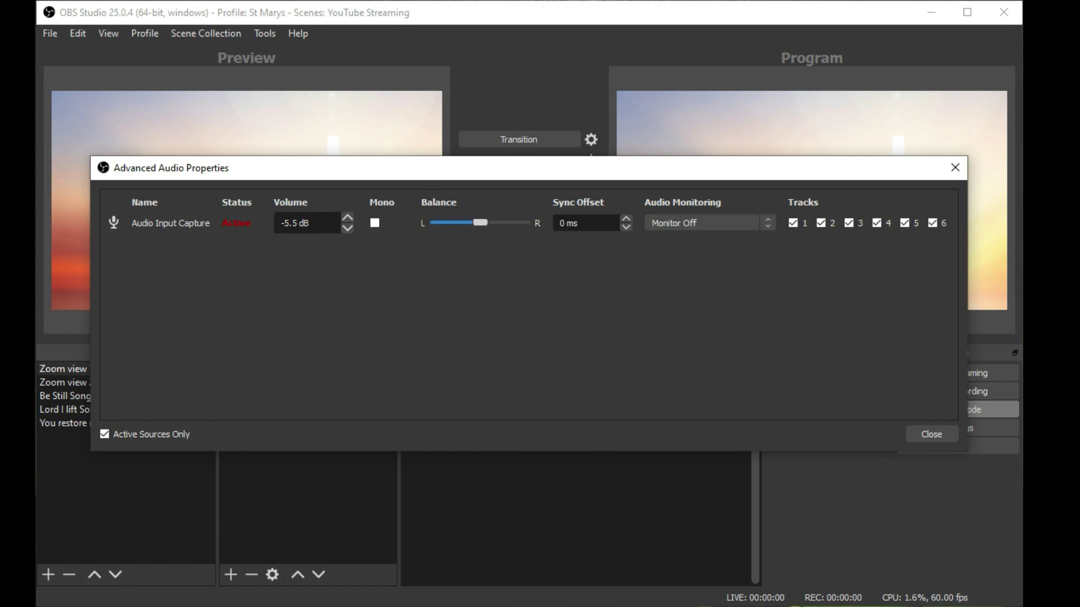
{"action": "left_click", "coordinate": [932, 434]}
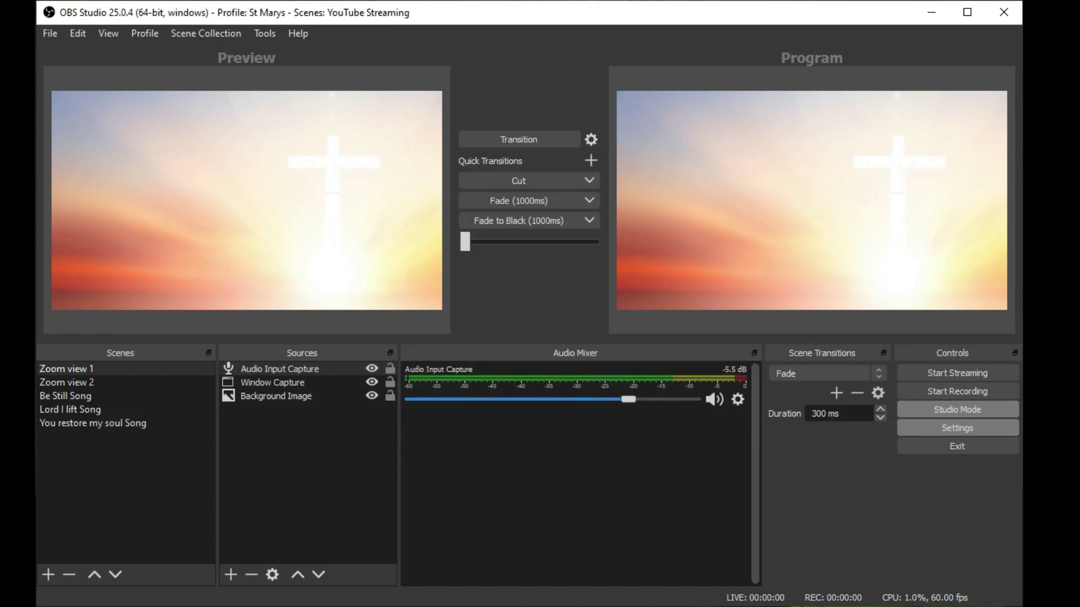